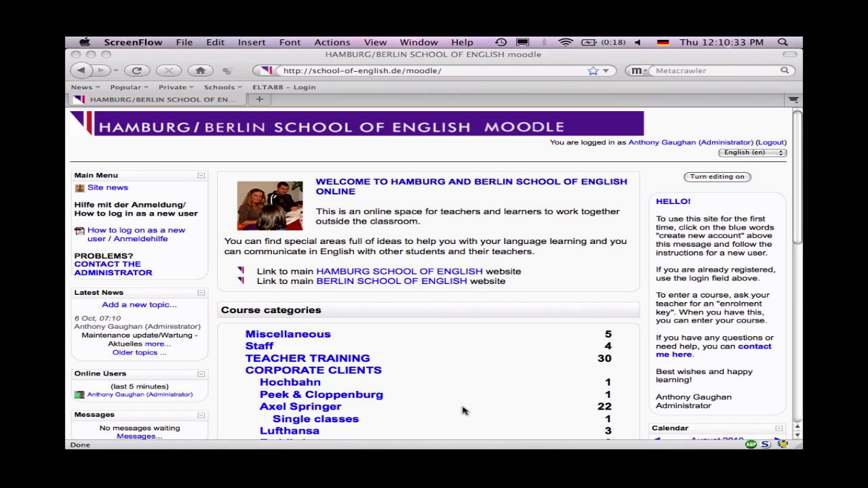
Step: Go into the TEACHER TRAINING category and start a new course with 'Add a new course'
scroll(454, 305, down, 1)
scroll(445, 302, down, 2)
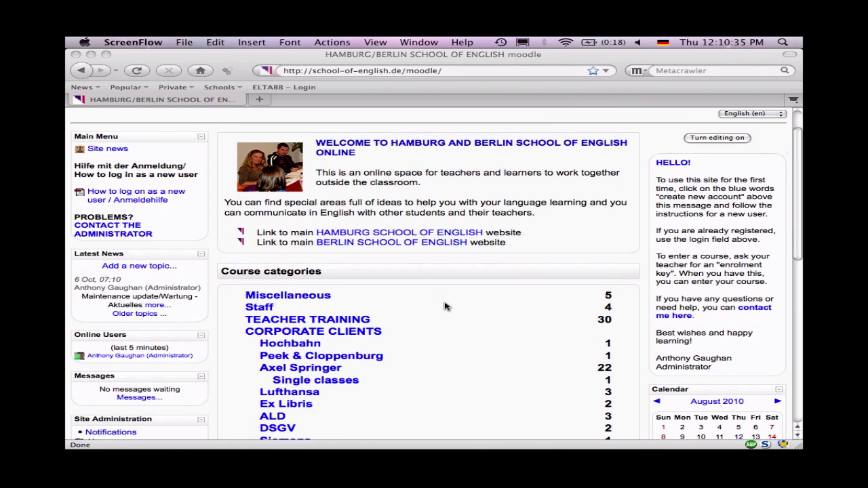
scroll(444, 307, down, 3)
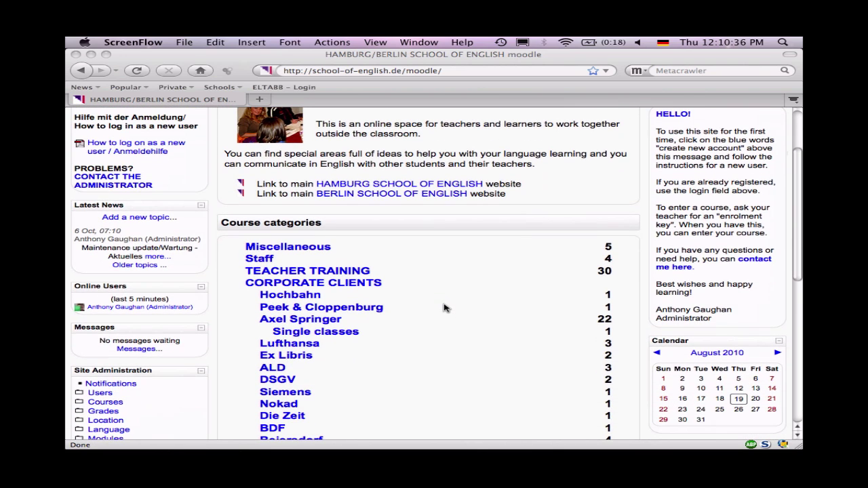
click(311, 274)
click(311, 274)
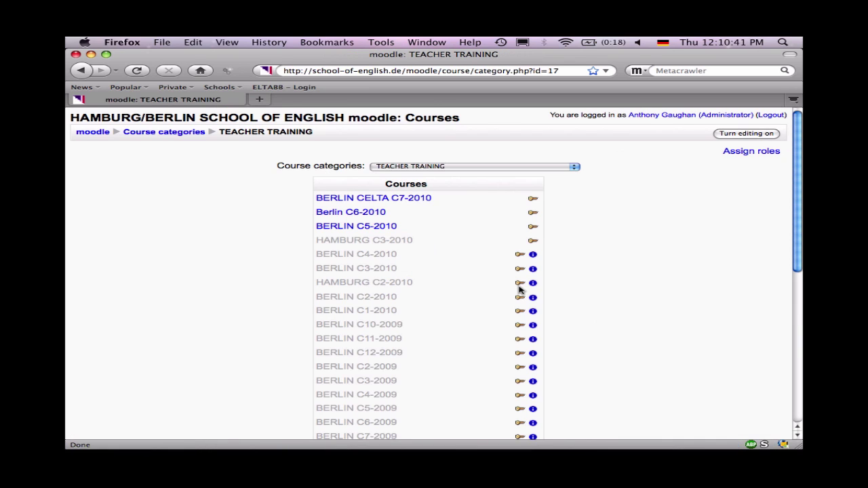
scroll(665, 245, down, 1)
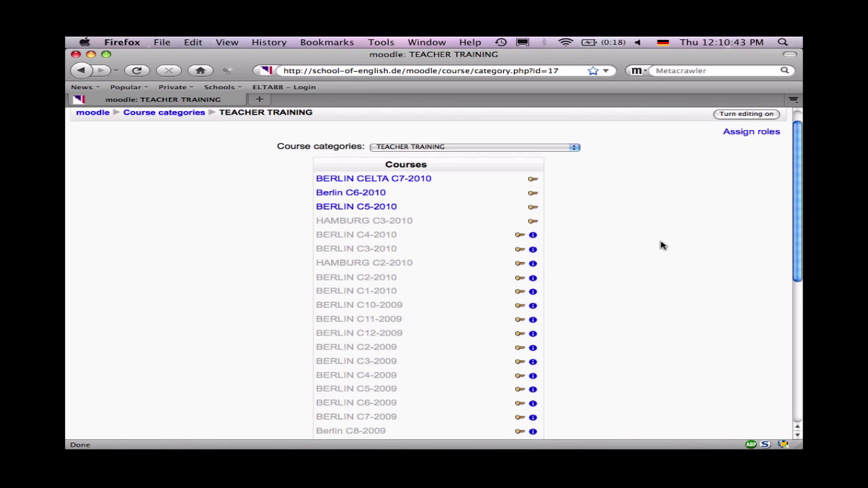
scroll(662, 247, down, 6)
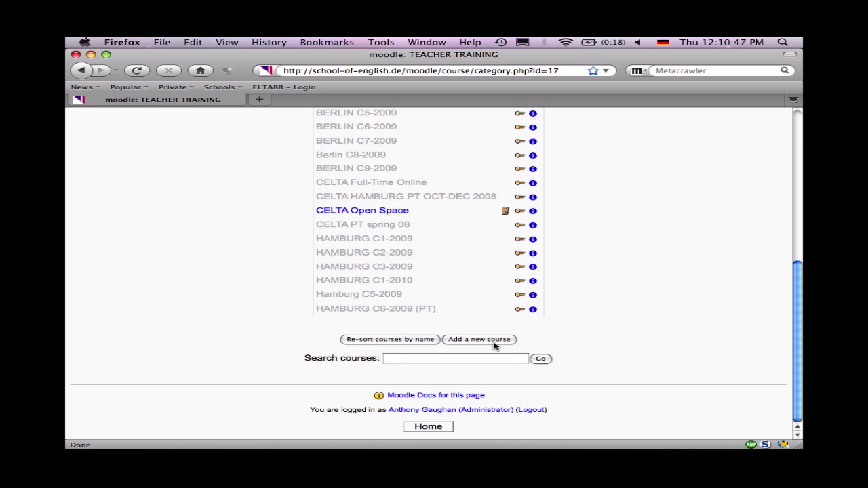
click(492, 341)
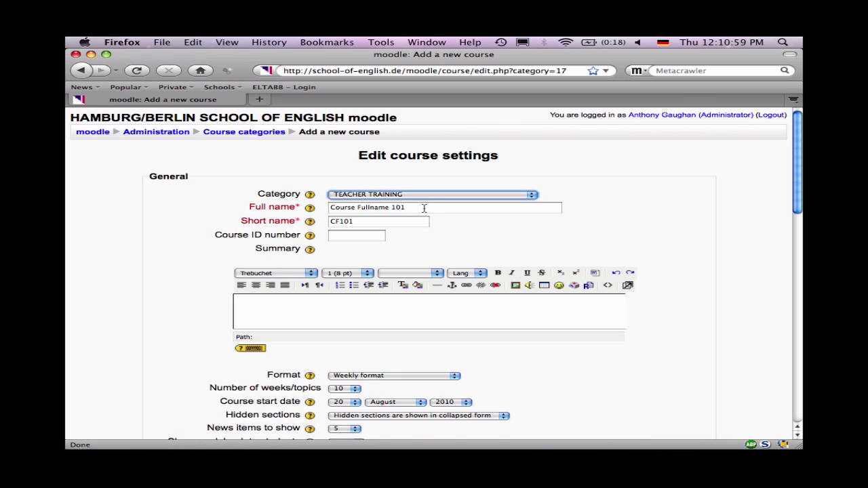
Step: Replace the placeholder names with full name 'Hamburg C6-2010' and short name 'HH_C6_2010'
click(423, 208)
key(super+a)
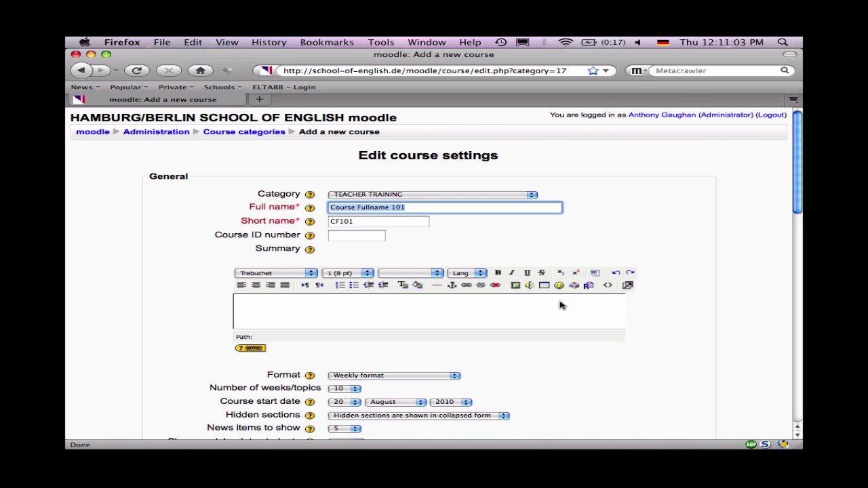
text(Hamburg C6-2010)
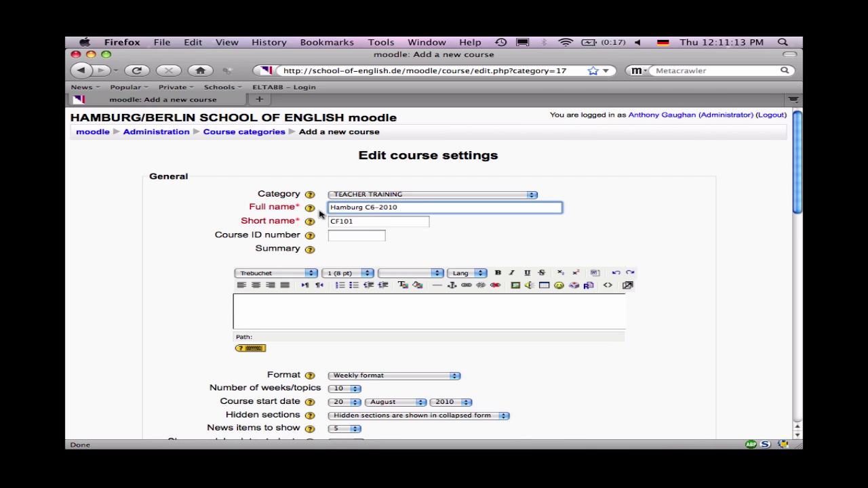
key(Tab)
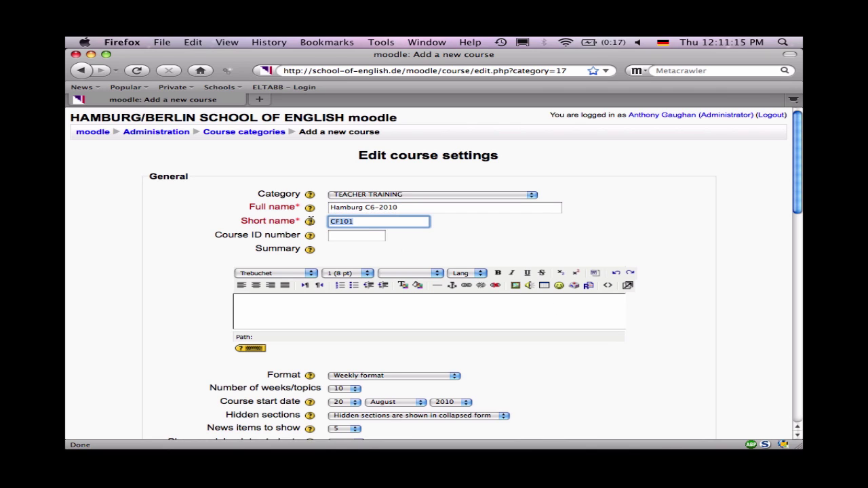
text(HH_C6_20)
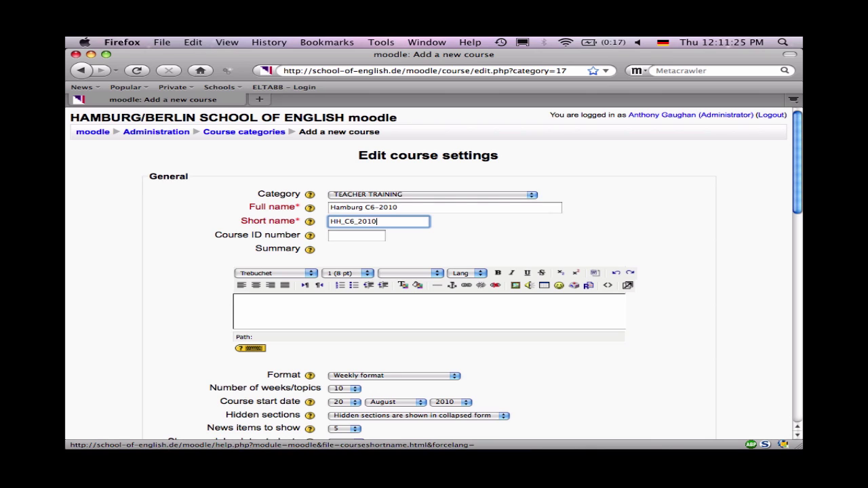
click(341, 303)
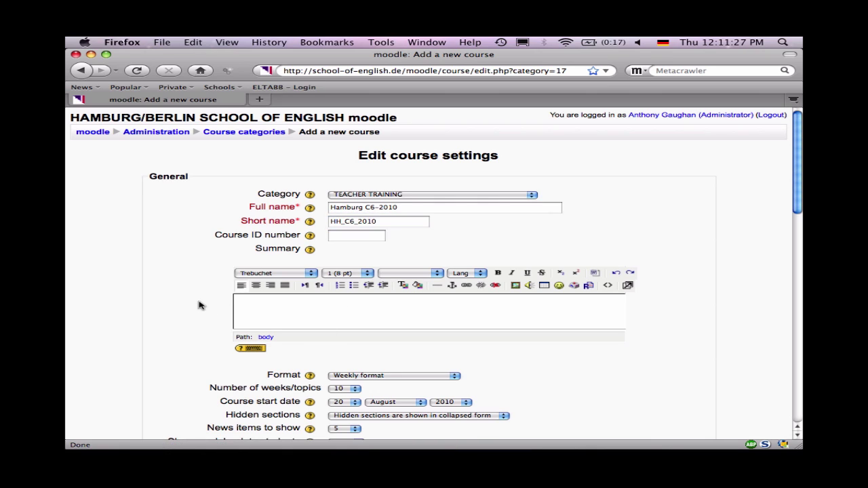
Step: Choose Topics format as the course format
scroll(644, 341, down, 1)
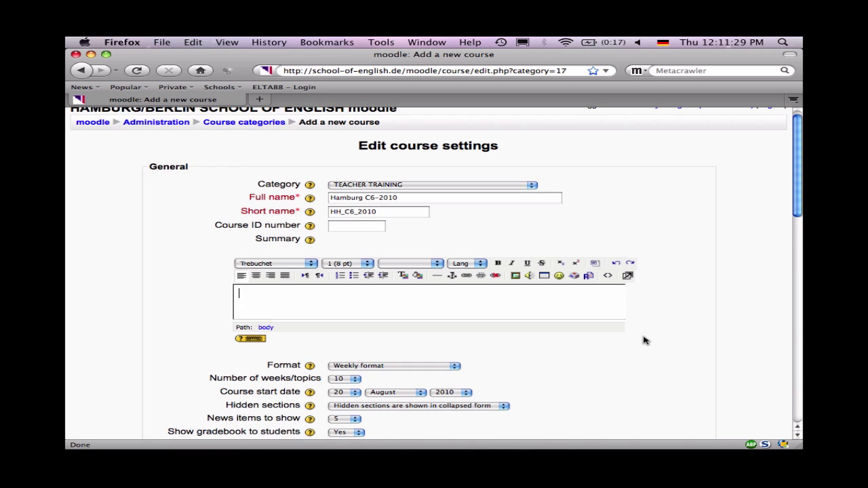
scroll(644, 340, down, 5)
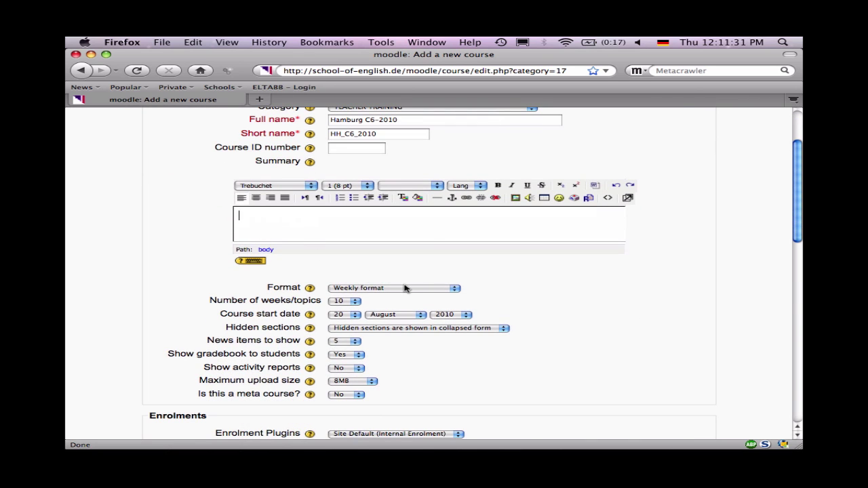
click(405, 288)
click(380, 319)
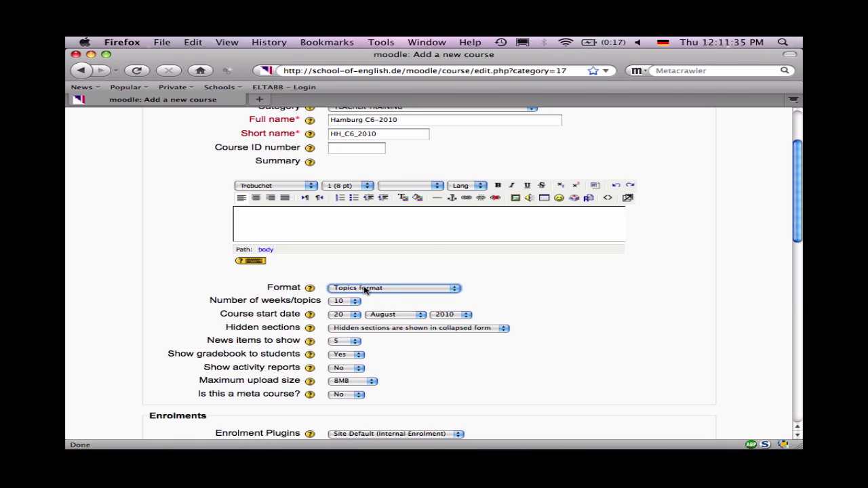
click(365, 290)
click(366, 318)
Step: Set the number of topics to 8 and review the enrolment and availability settings below
click(351, 303)
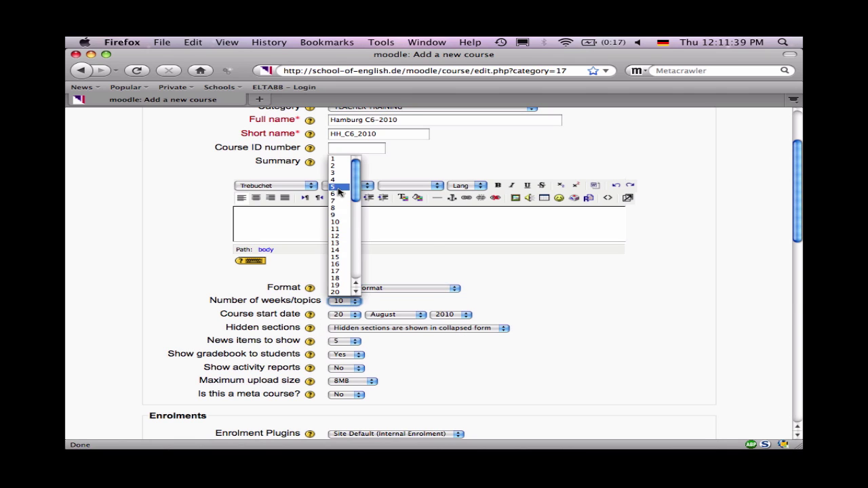
click(338, 208)
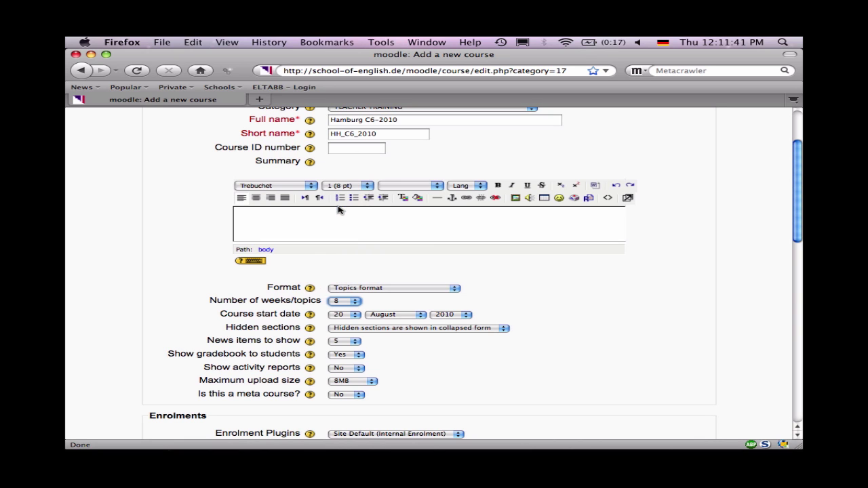
scroll(594, 337, down, 3)
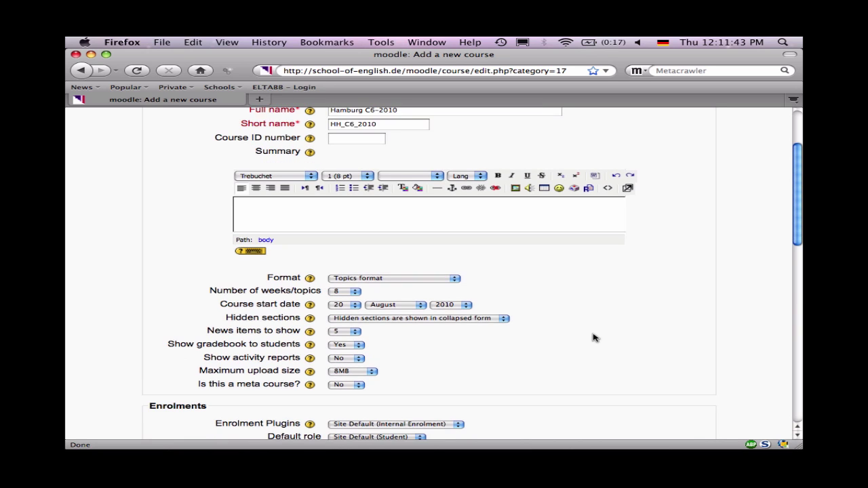
scroll(593, 338, down, 7)
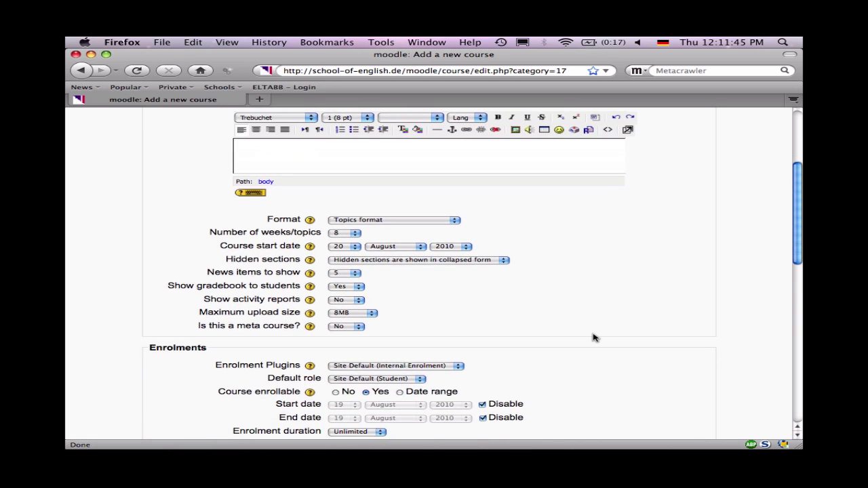
scroll(593, 338, down, 2)
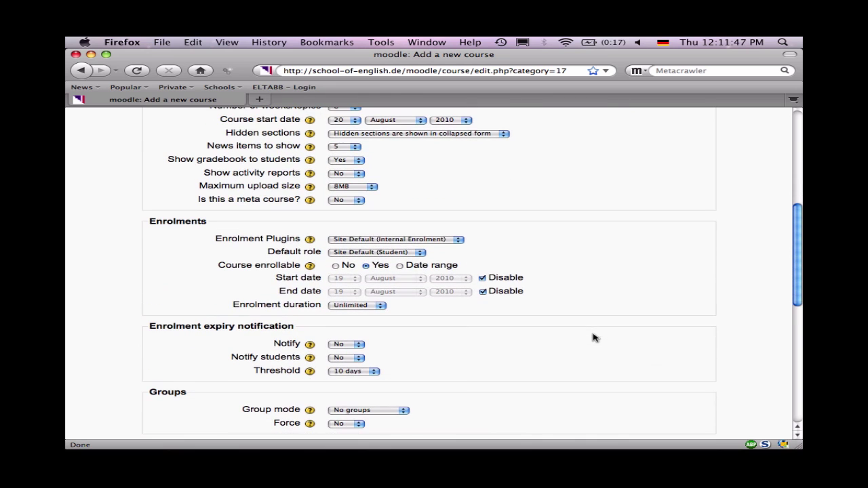
scroll(361, 257, down, 3)
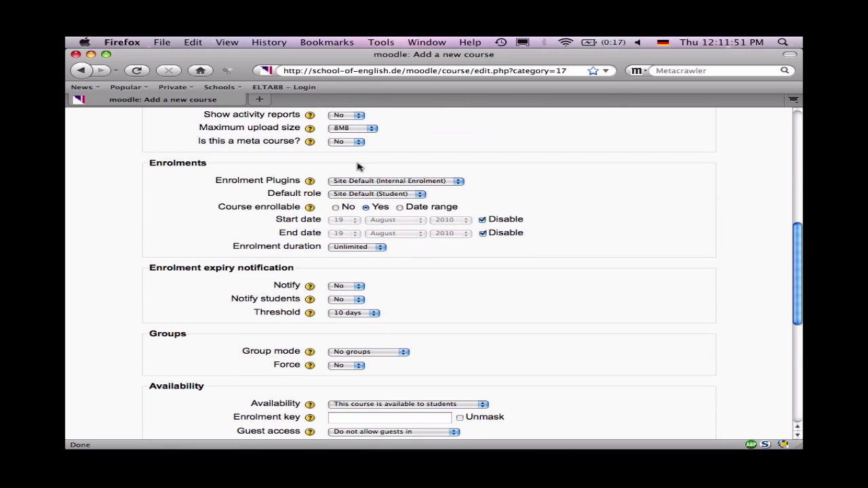
scroll(369, 237, down, 4)
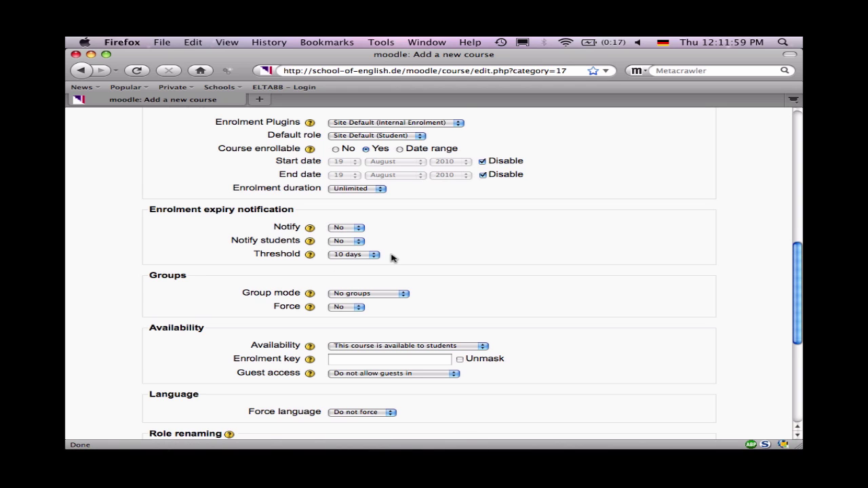
scroll(393, 258, down, 2)
Step: Enter an enrolment key for the course and save the new course settings
click(391, 332)
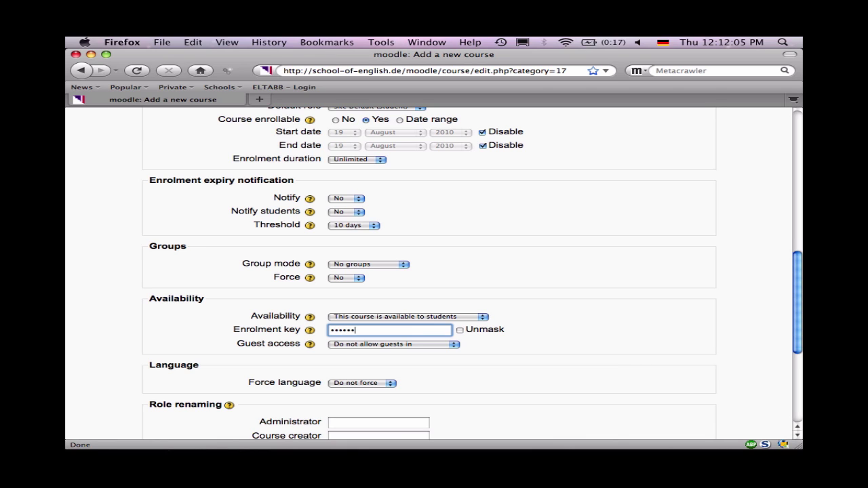
click(464, 332)
click(459, 331)
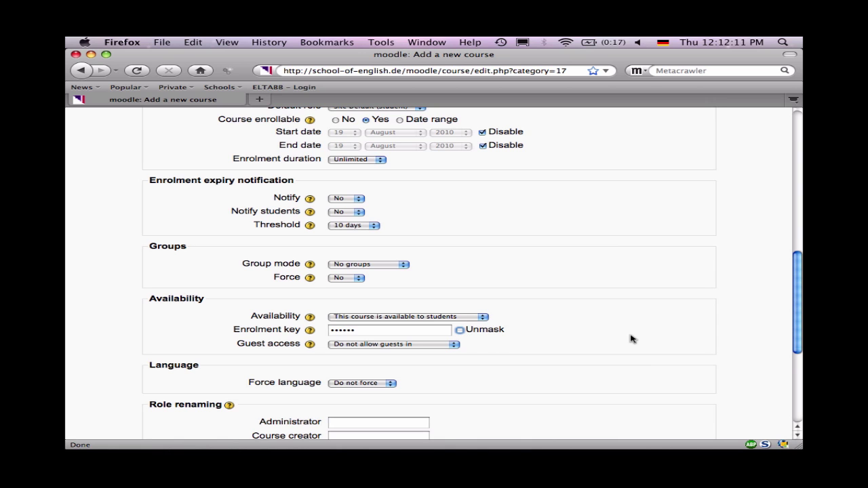
scroll(630, 339, down, 5)
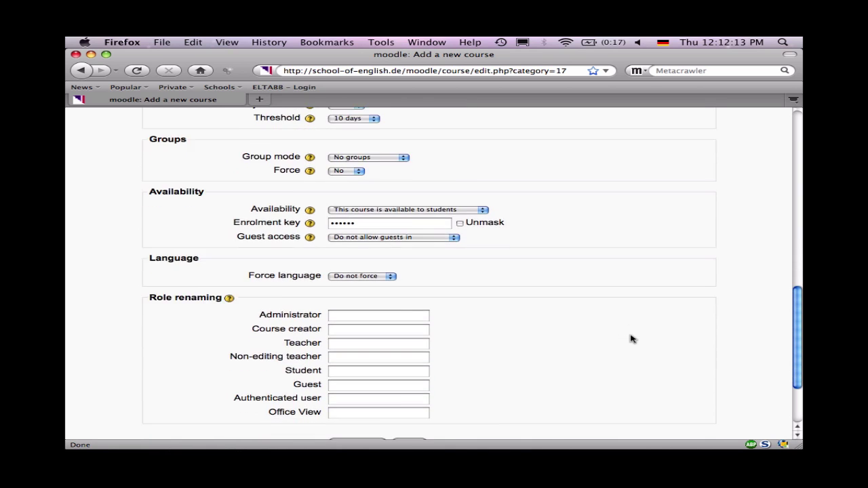
scroll(631, 340, down, 1)
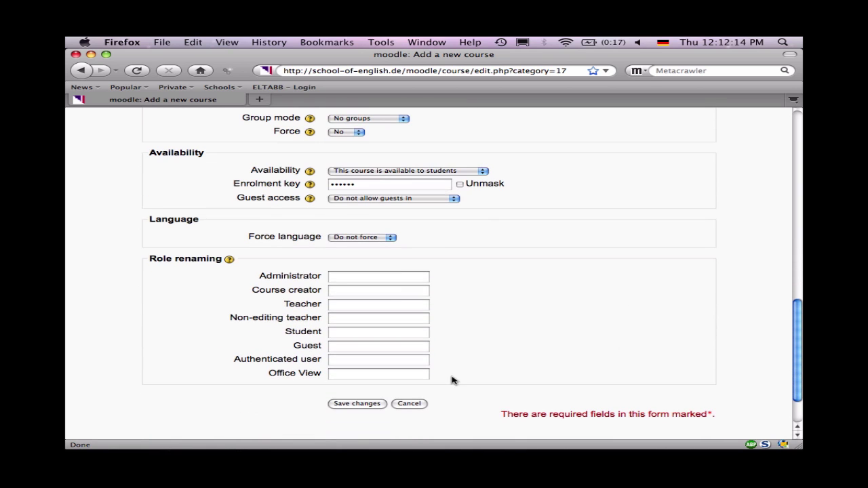
click(337, 404)
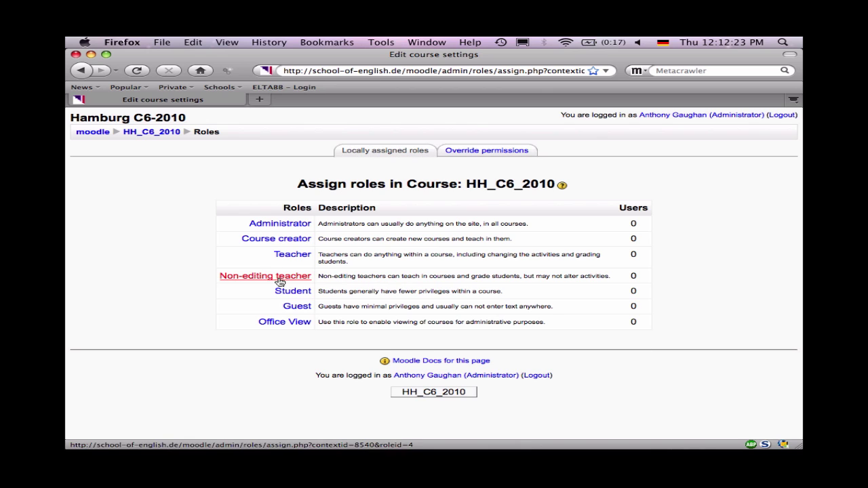
Step: Search for the user, assign them the Teacher role, and return to the HH_C6_2010 course
click(291, 256)
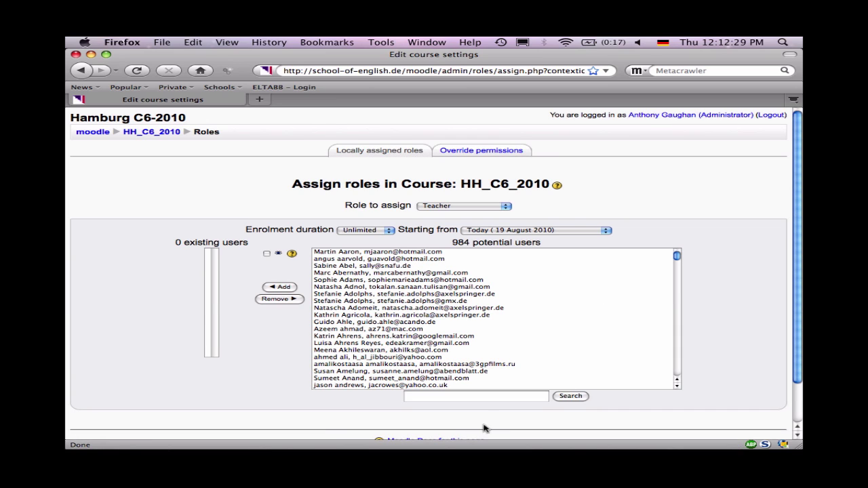
click(476, 399)
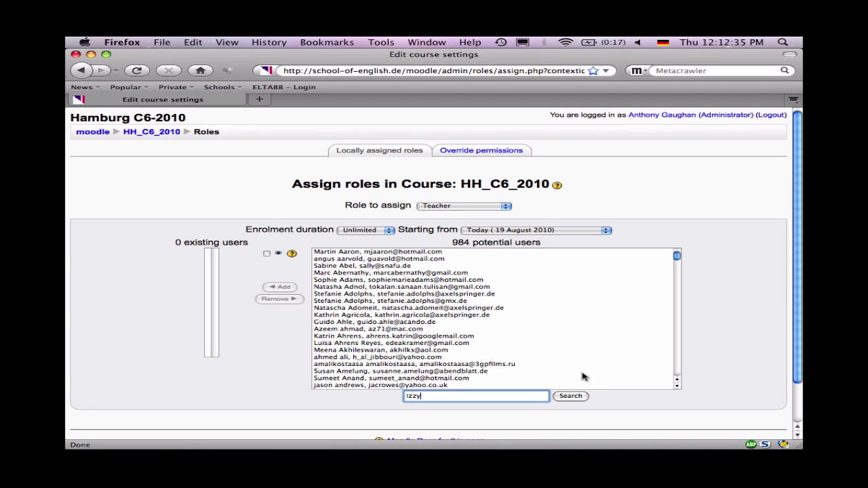
click(575, 397)
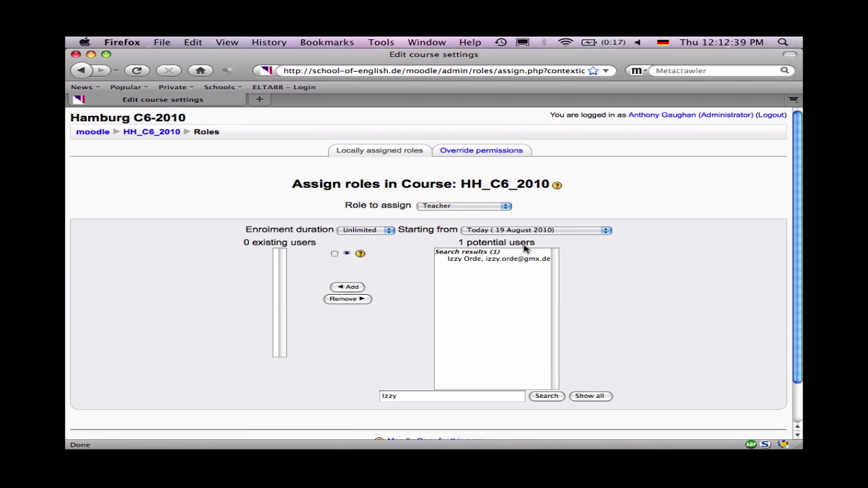
click(518, 261)
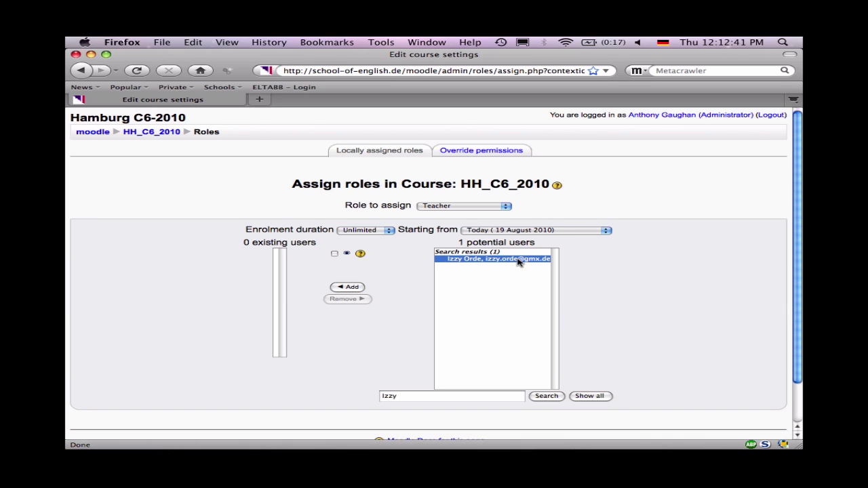
click(348, 288)
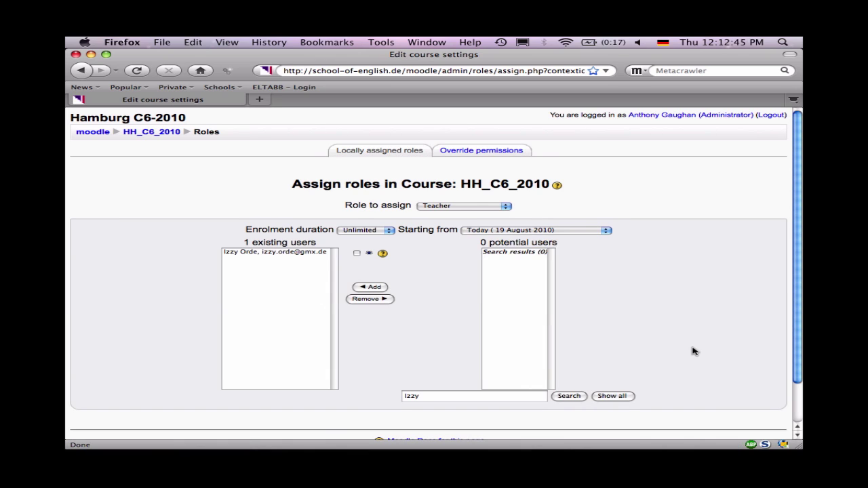
click(133, 135)
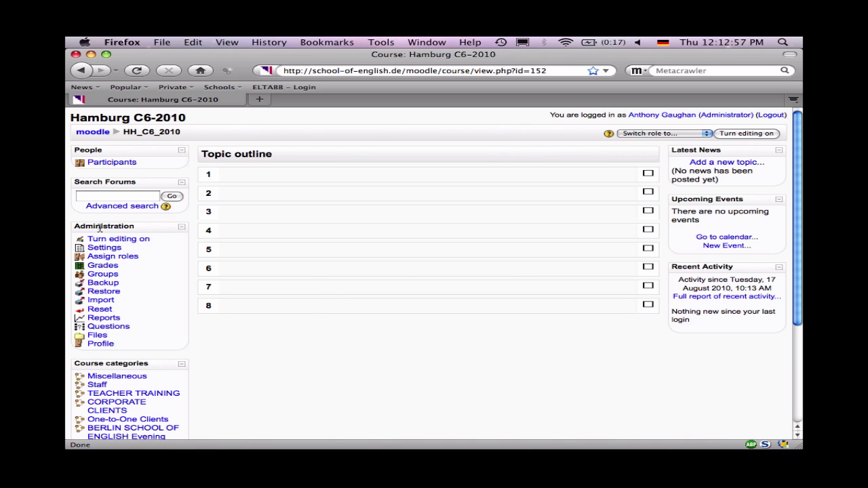
Step: Open the Import page from the Hamburg C6-2010 Administration block
click(112, 303)
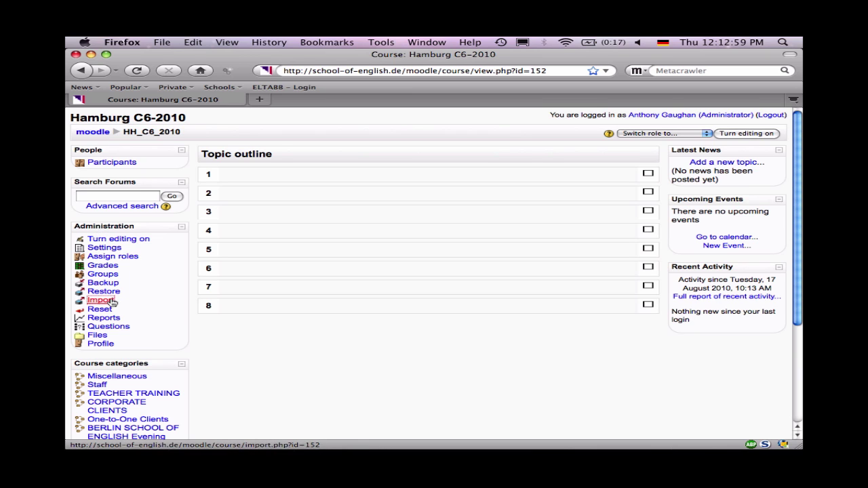
scroll(112, 302, down, 1)
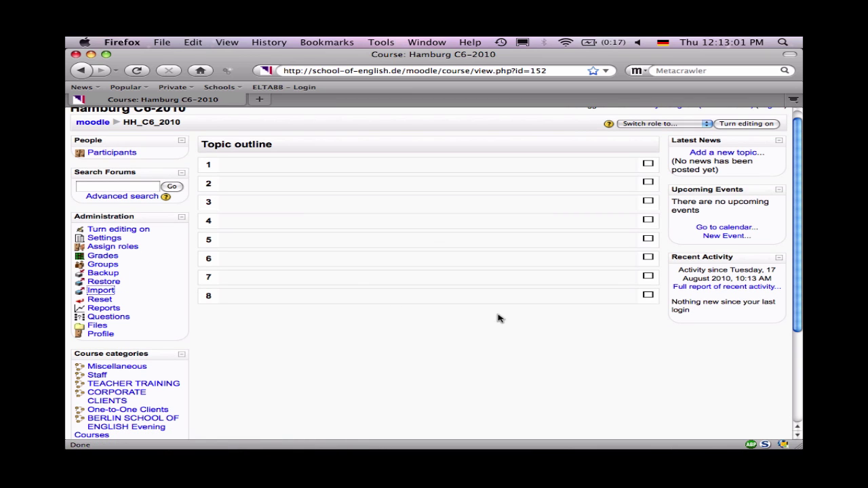
click(98, 291)
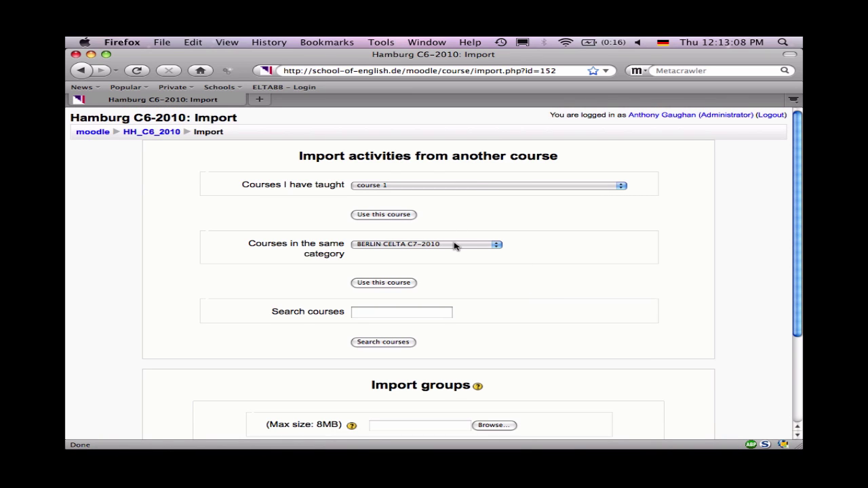
Step: Pick BERLIN CELTA C7-2010 from courses in the same category and use it as the source
click(462, 185)
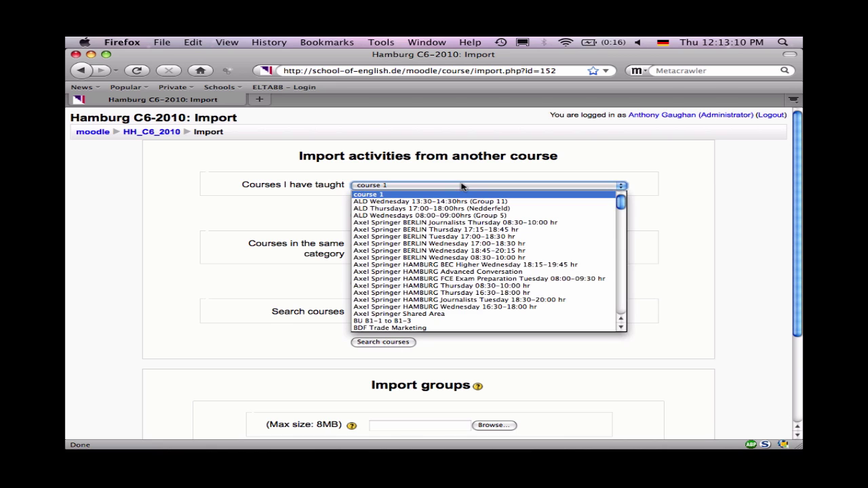
click(244, 202)
click(436, 245)
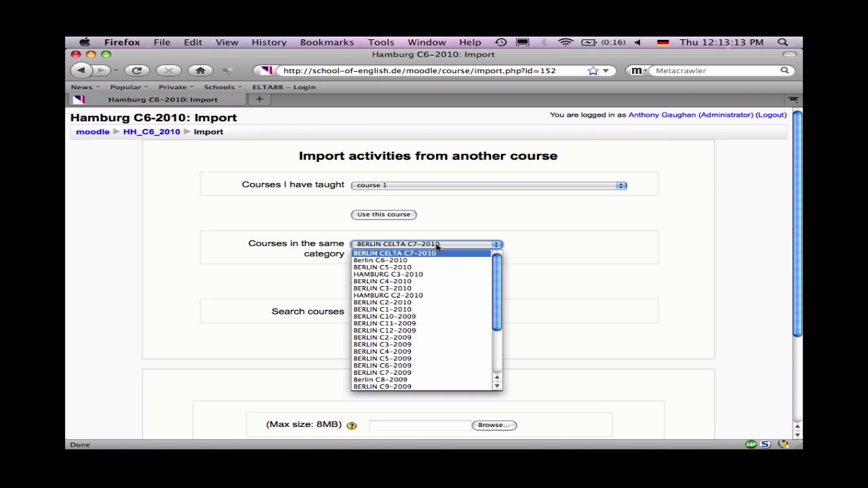
click(333, 228)
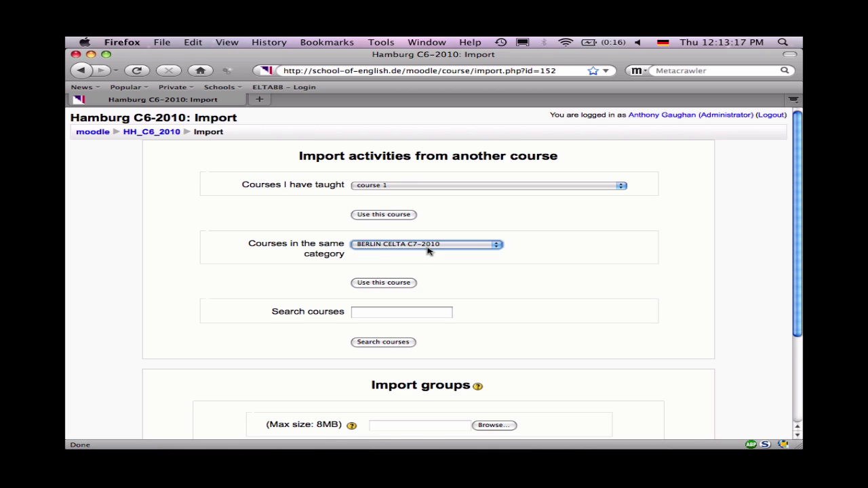
click(398, 284)
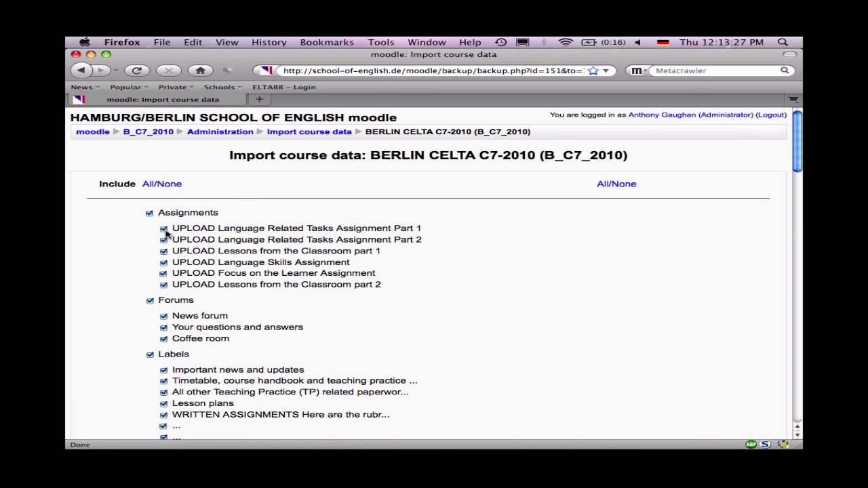
Step: Untick TP schedule groups 1–3 and the course timetable in the import list
scroll(165, 233, down, 1)
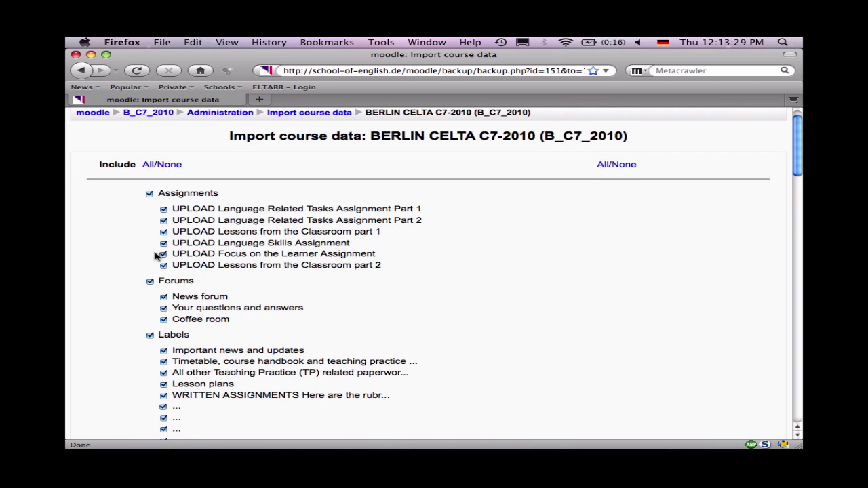
click(164, 297)
scroll(79, 296, down, 4)
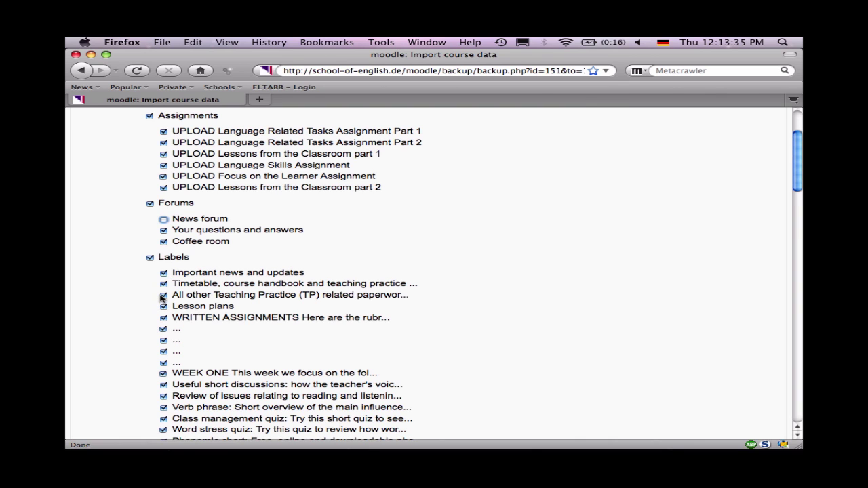
scroll(162, 298, down, 5)
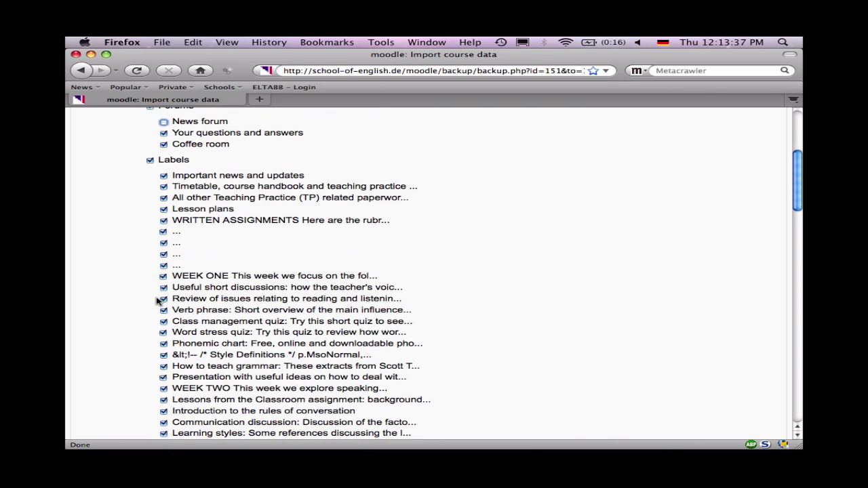
scroll(156, 301, down, 2)
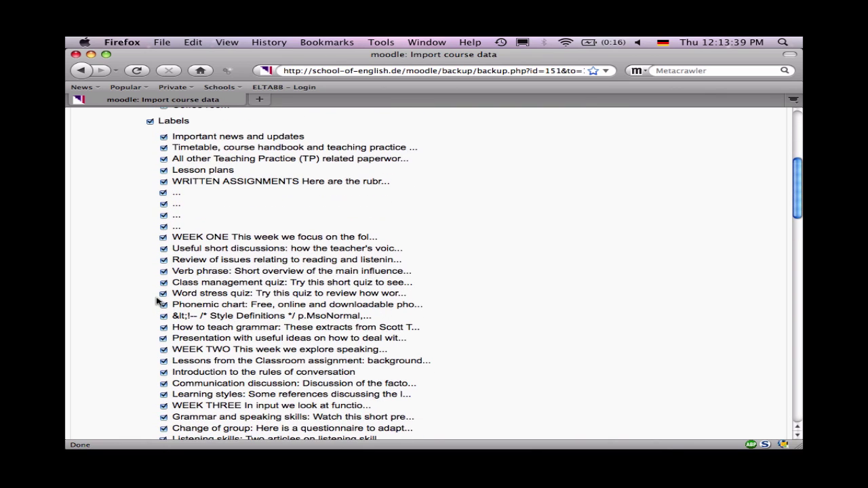
scroll(156, 300, down, 2)
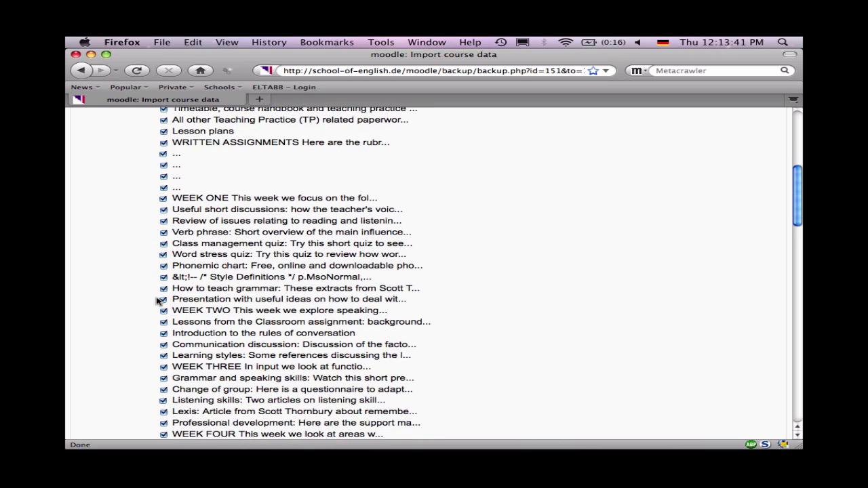
scroll(157, 300, down, 6)
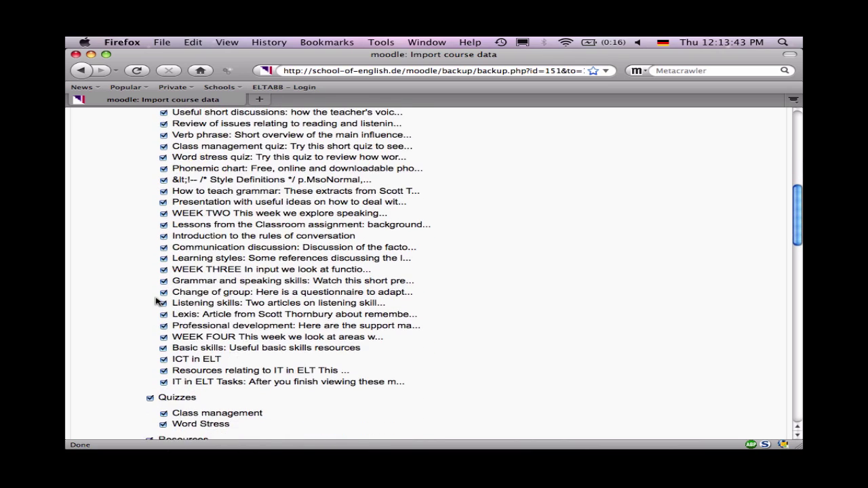
scroll(157, 300, down, 5)
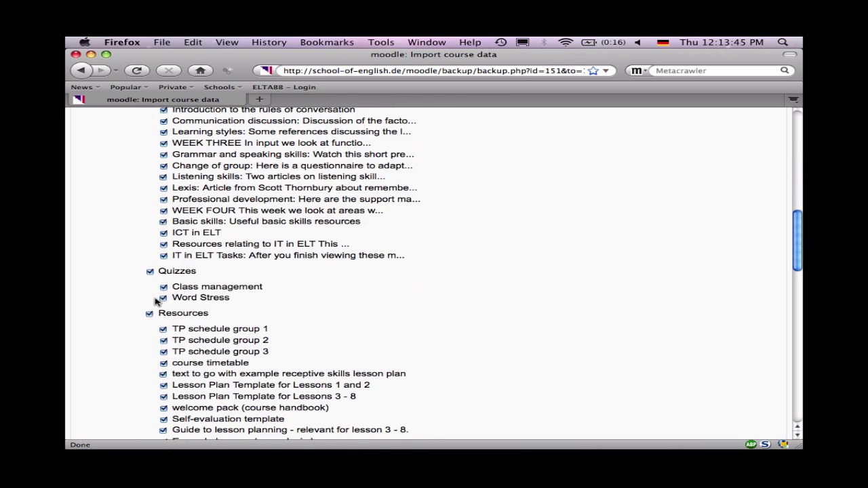
scroll(156, 300, down, 2)
click(164, 291)
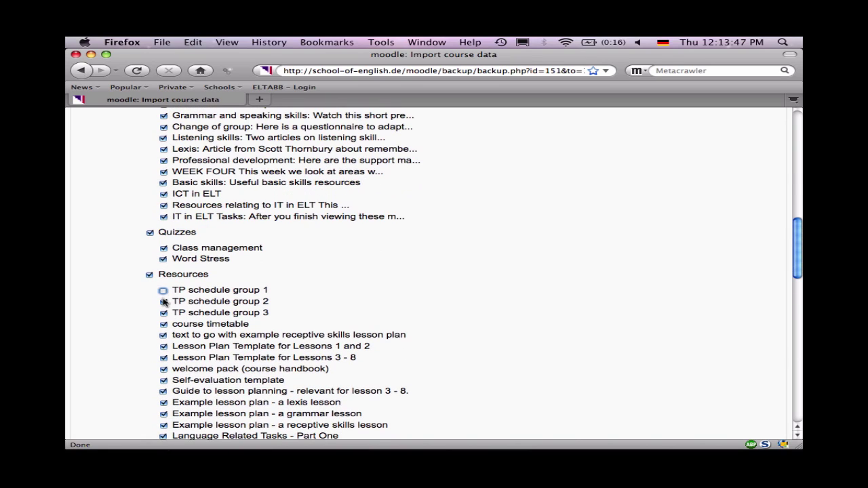
click(164, 313)
click(163, 325)
Step: Check that Course files and Site files stay Yes and Grade histories No
scroll(163, 324, down, 3)
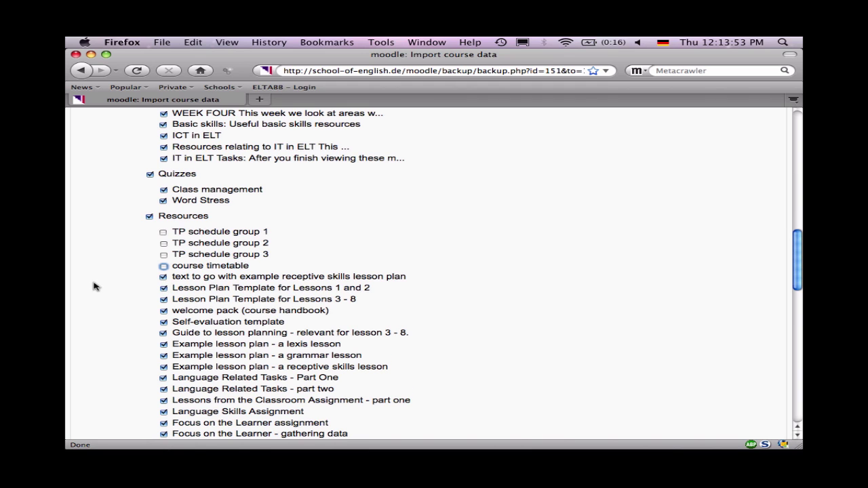
scroll(94, 286, down, 2)
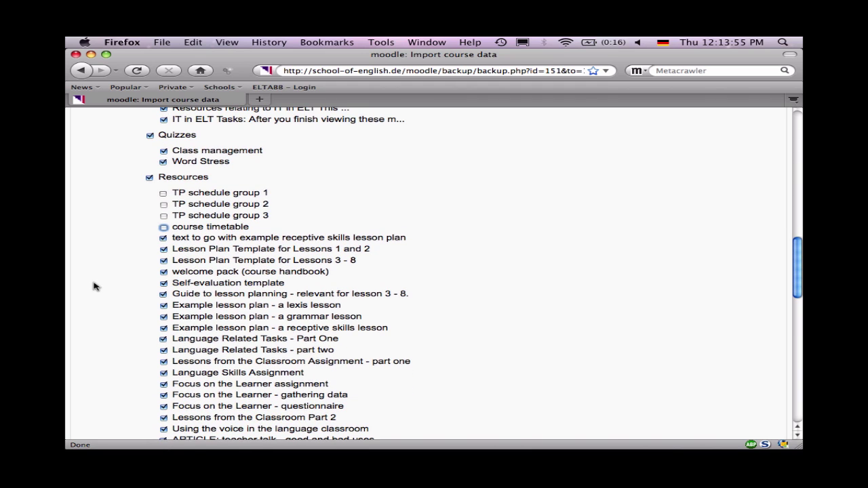
scroll(94, 286, down, 2)
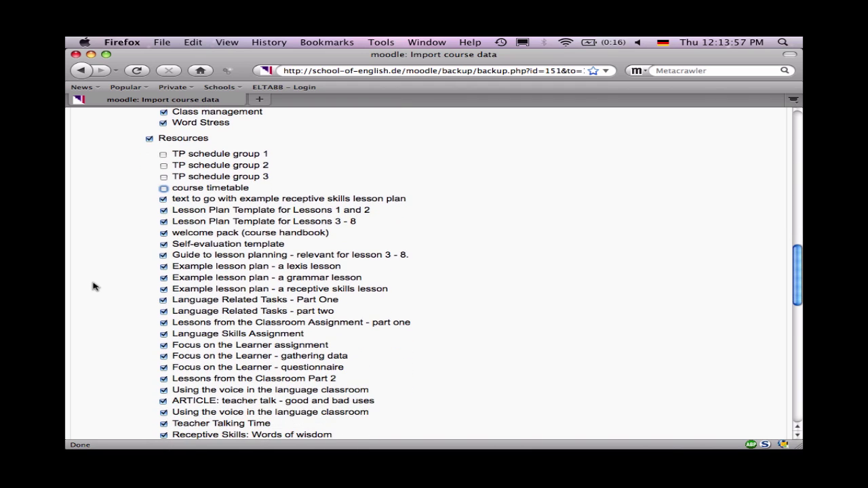
scroll(95, 287, down, 6)
scroll(95, 286, down, 10)
scroll(95, 286, down, 14)
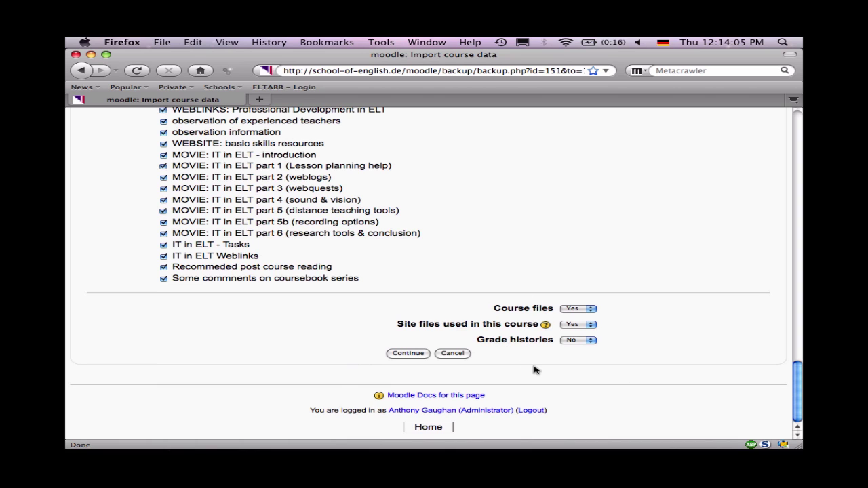
Step: Confirm the selection, review the 152-file import summary, and start exporting the Berlin data
click(416, 354)
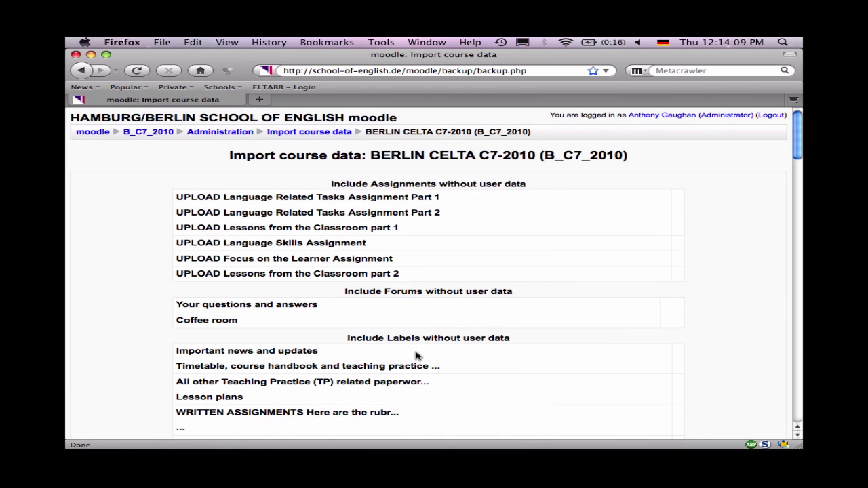
scroll(416, 354, down, 12)
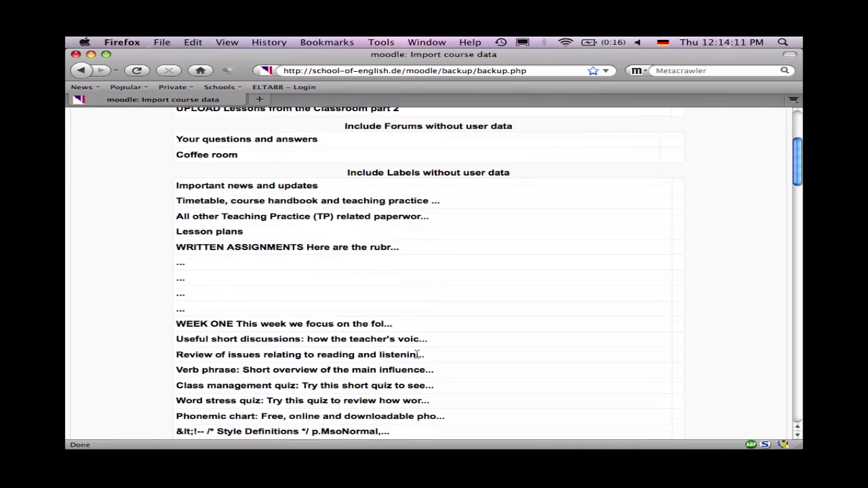
scroll(416, 354, down, 10)
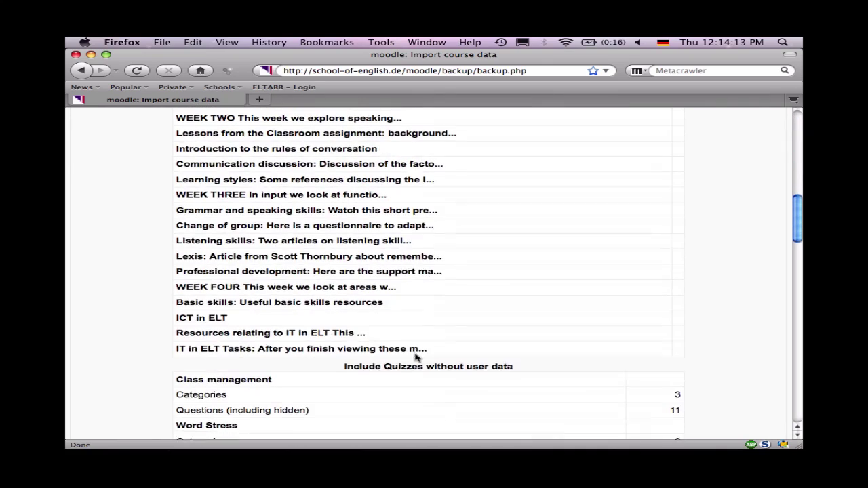
scroll(416, 358, down, 12)
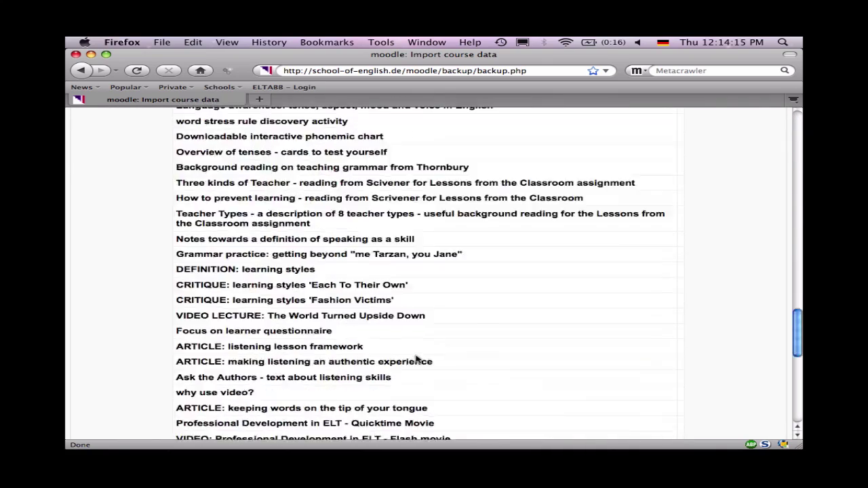
click(413, 357)
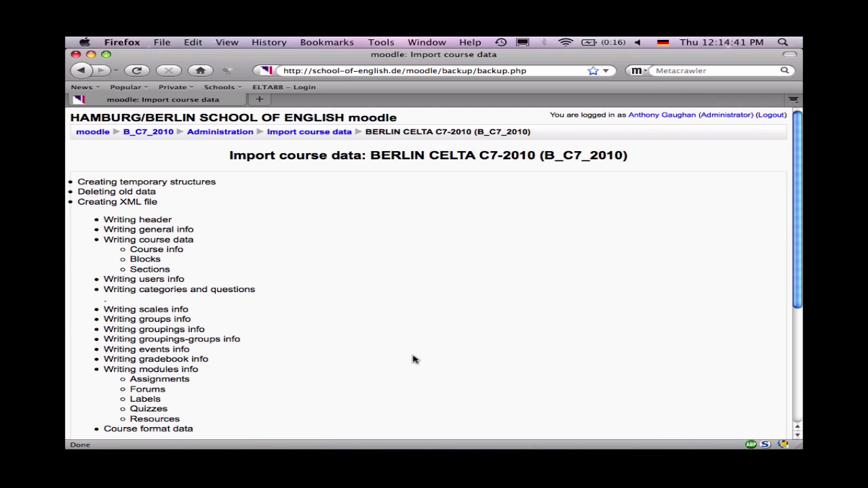
Step: Continue from the finished export log to restore the data into Hamburg C6-2010
scroll(414, 360, down, 5)
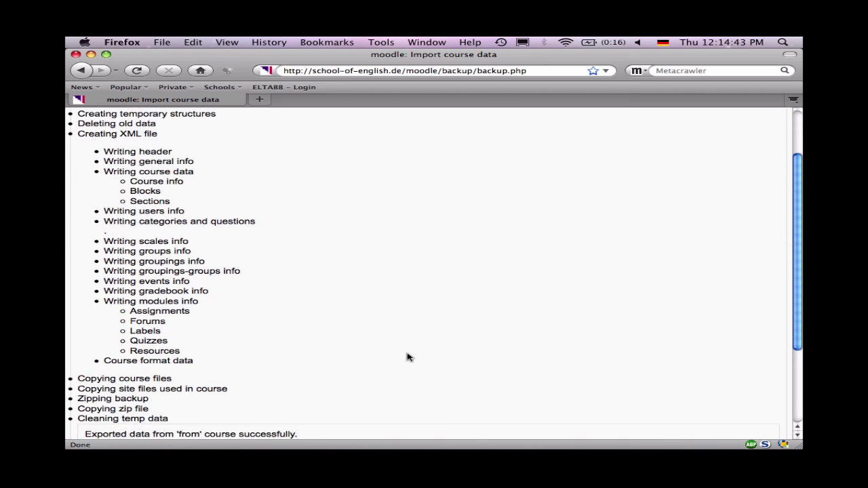
click(410, 356)
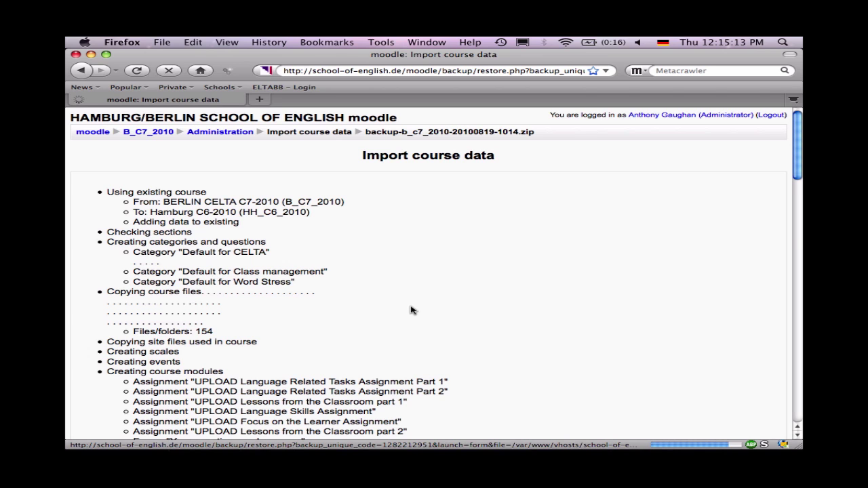
Step: Scroll the restore log to 'Import complete!' and continue to the Hamburg C6-2010 course
scroll(410, 310, down, 5)
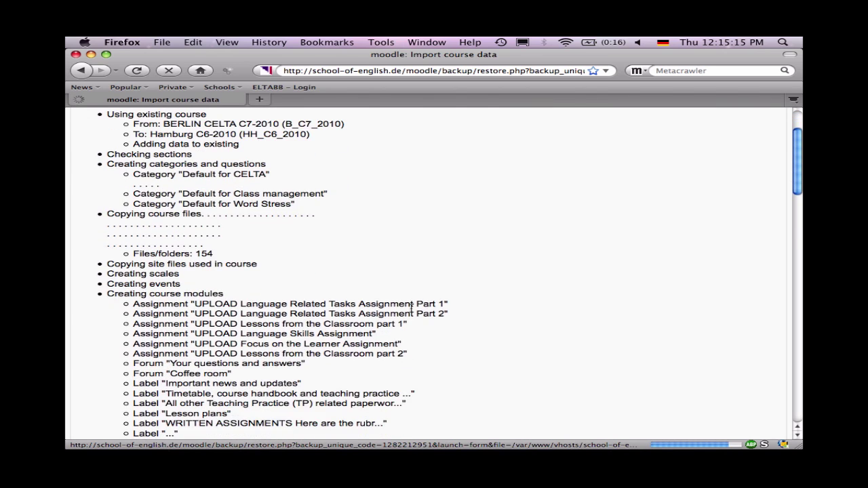
scroll(411, 310, down, 14)
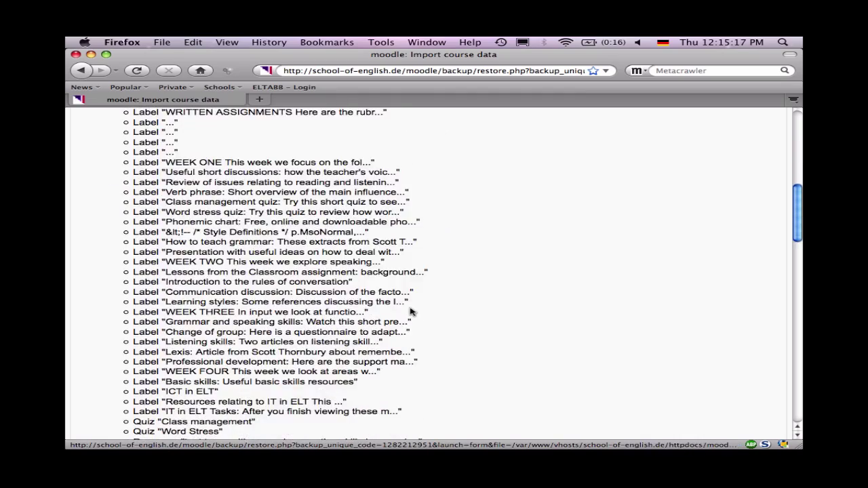
scroll(410, 312, down, 14)
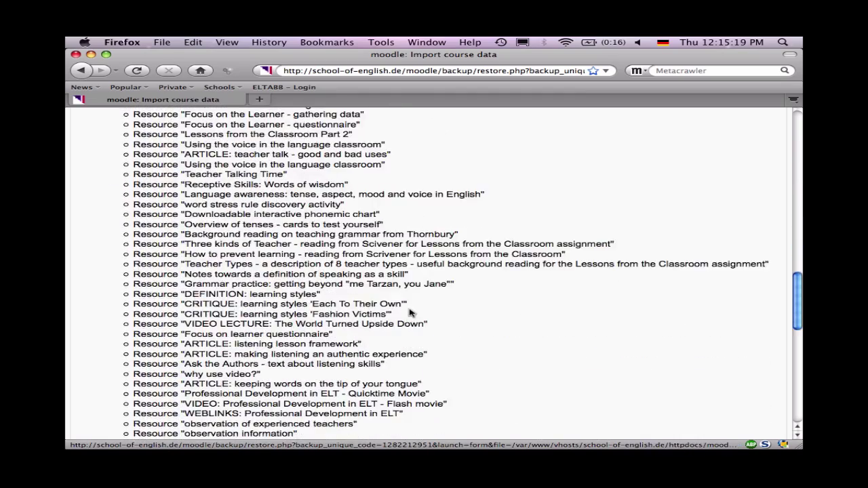
scroll(410, 313, down, 10)
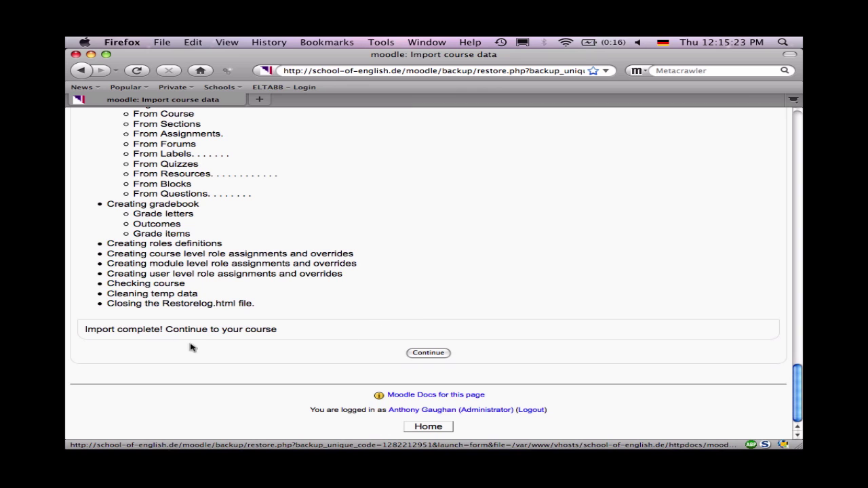
click(428, 352)
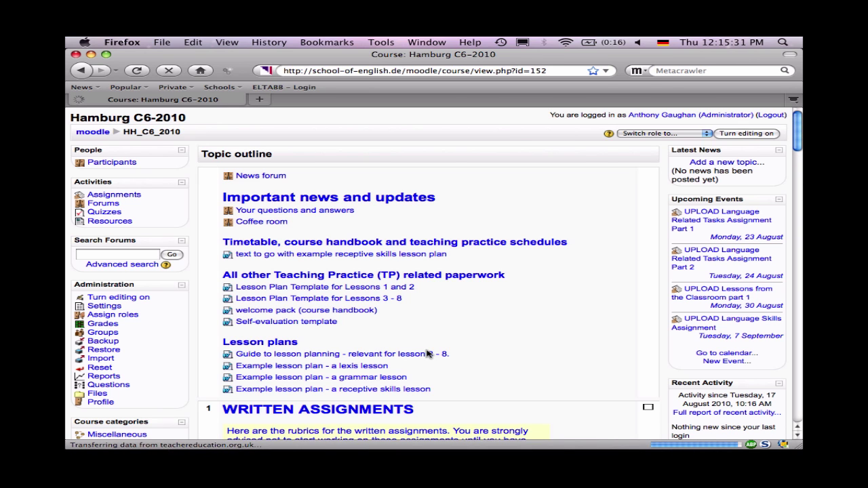
Step: Review the imported Berlin topics on the Hamburg C6-2010 page and turn editing on
scroll(598, 317, down, 5)
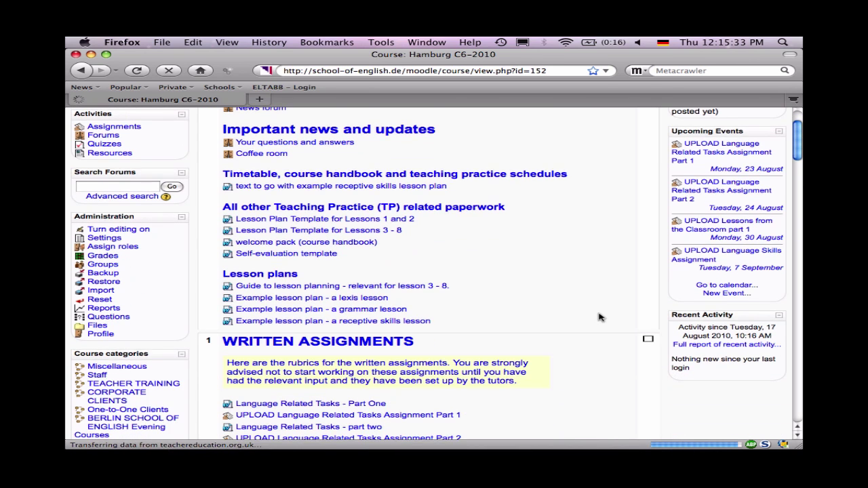
scroll(598, 317, down, 15)
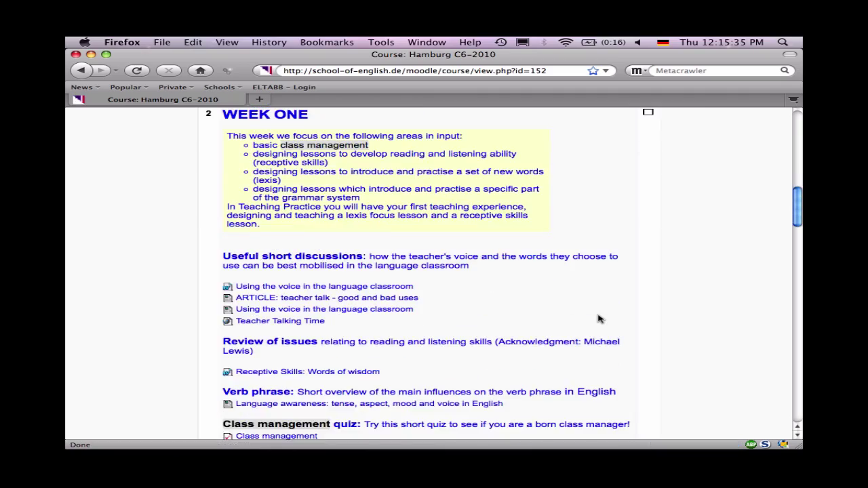
scroll(598, 320, down, 20)
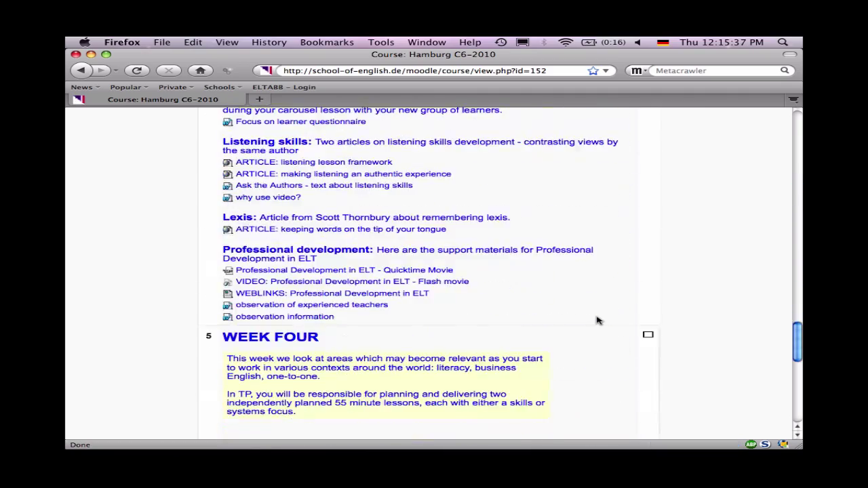
scroll(598, 320, up, 20)
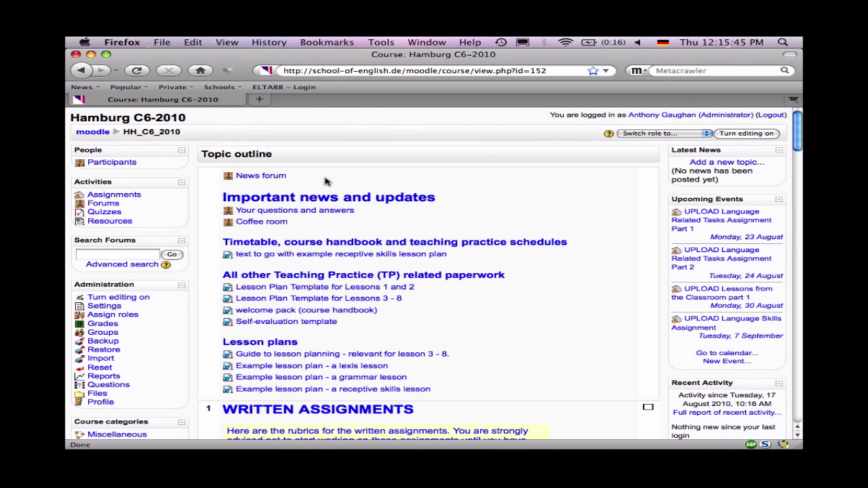
click(760, 133)
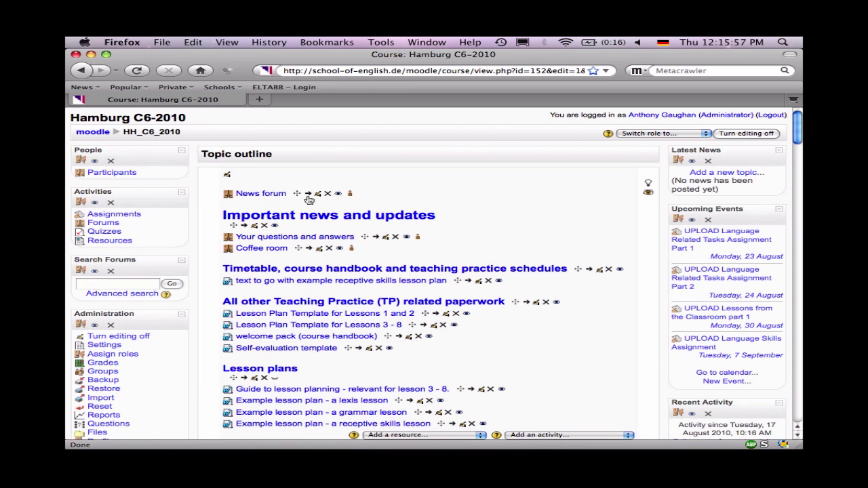
Step: Drag the News forum into Important news and updates, then turn editing off
drag(297, 193, 306, 231)
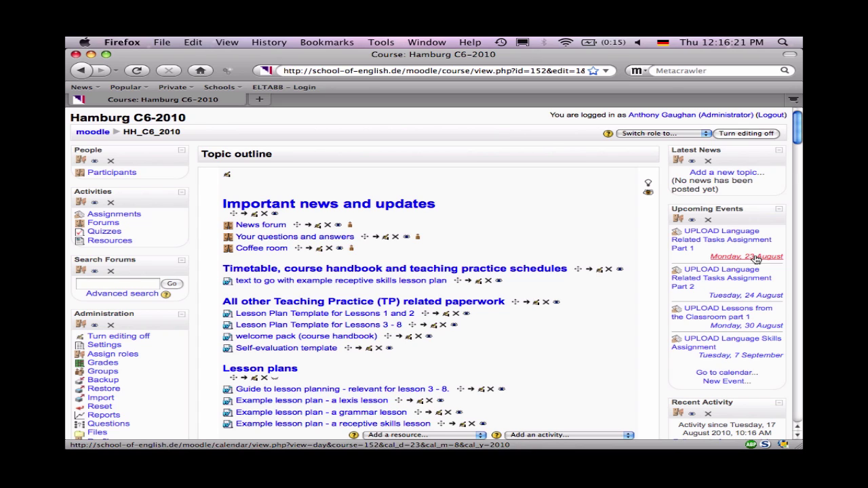
click(766, 134)
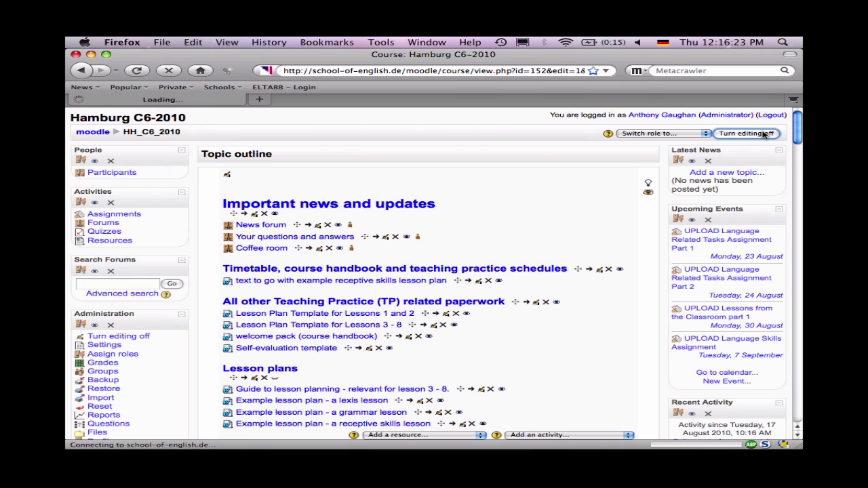